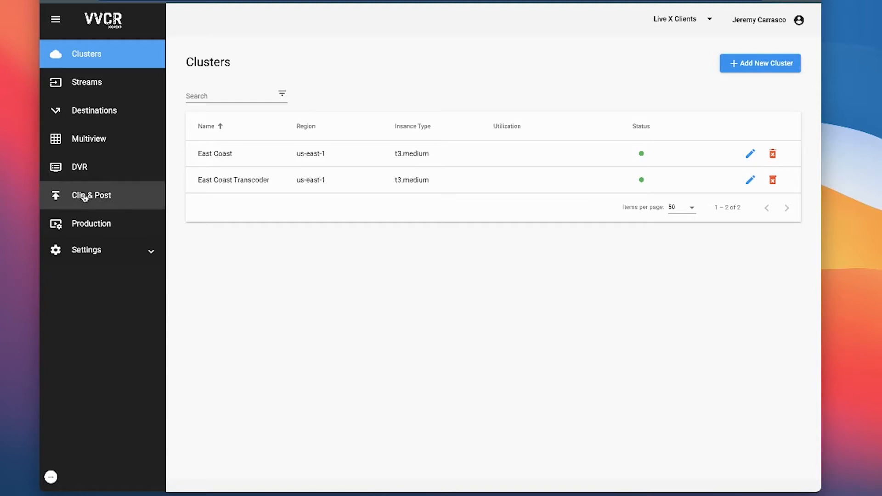
From Production, add a vMix instance named vid123 on the East Coast Transcoder cluster.
{"action": "left_click", "coordinate": [93, 221]}
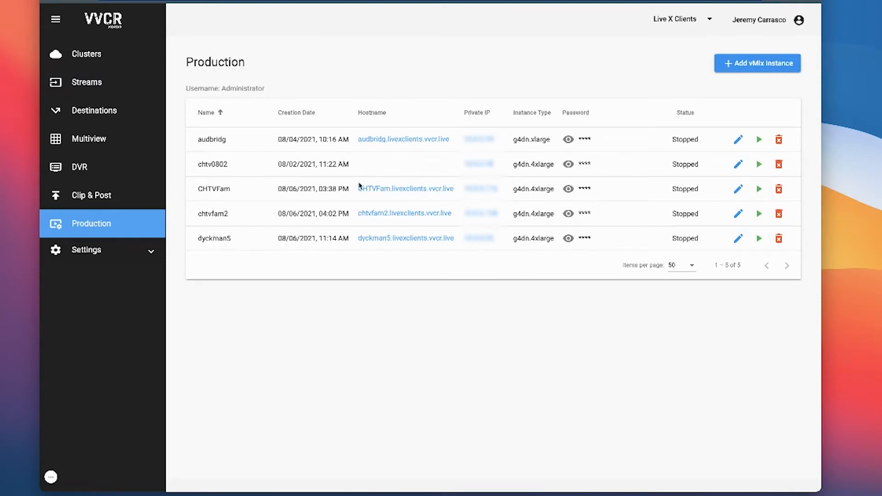
{"action": "left_click", "coordinate": [761, 68]}
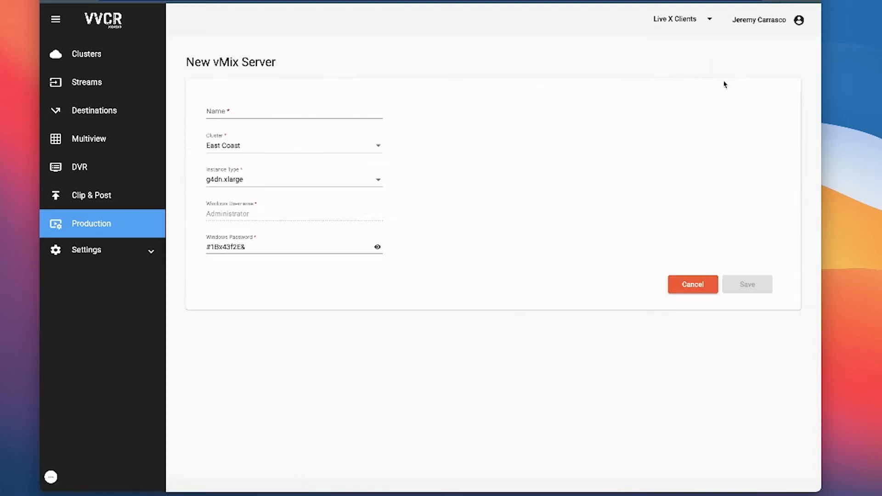
{"action": "left_click", "coordinate": [248, 111]}
{"action": "type", "text": "vid123"}
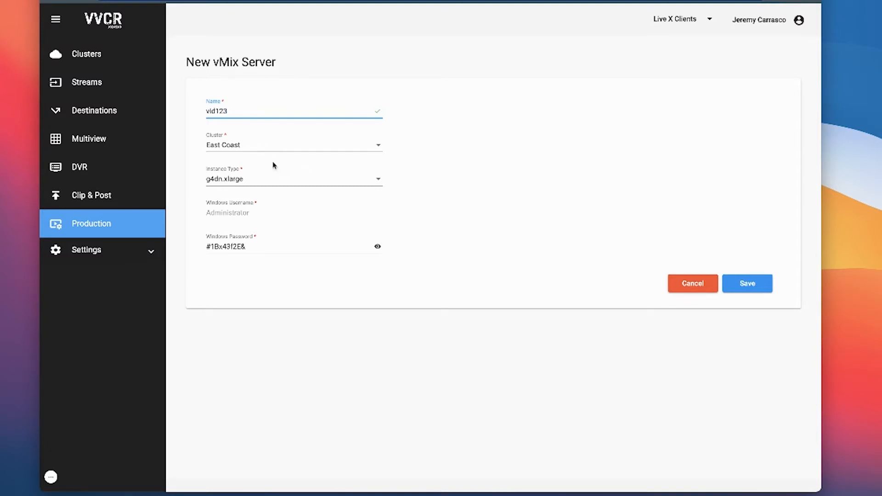
{"action": "left_click", "coordinate": [256, 146]}
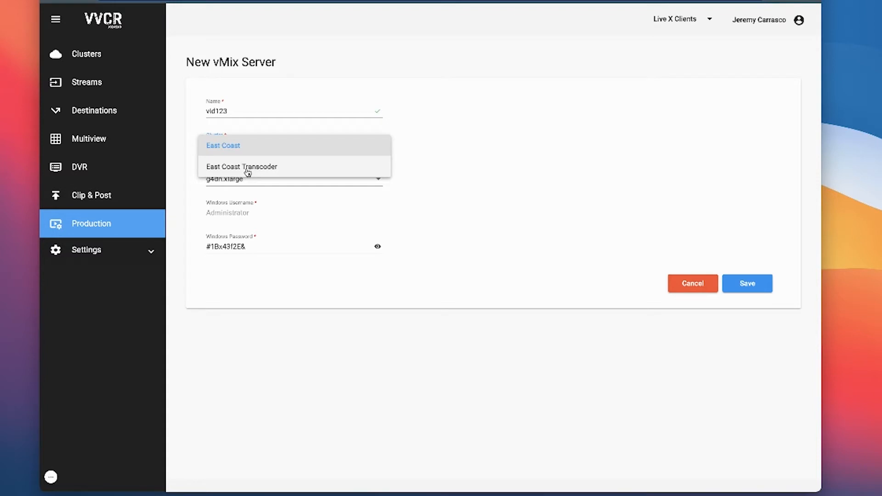
{"action": "left_click", "coordinate": [248, 171]}
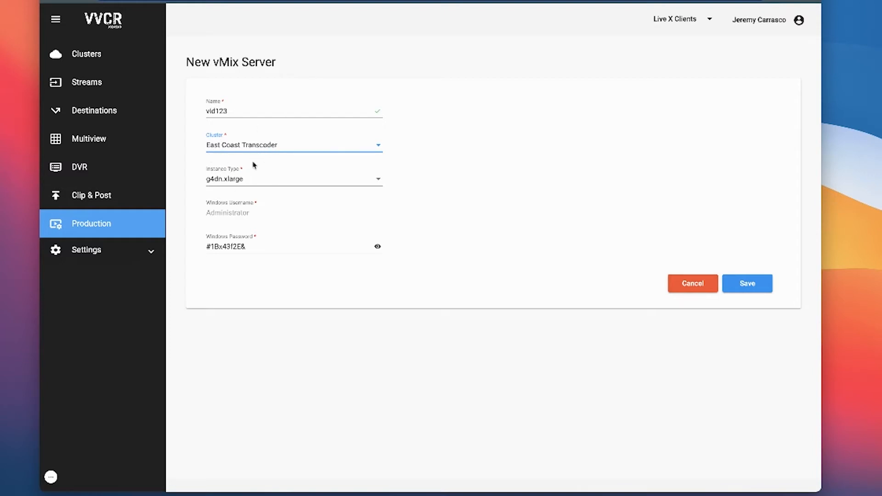
Set the instance type to g4dn.4xlarge after comparing the available instance sizes.
{"action": "left_click", "coordinate": [249, 183]}
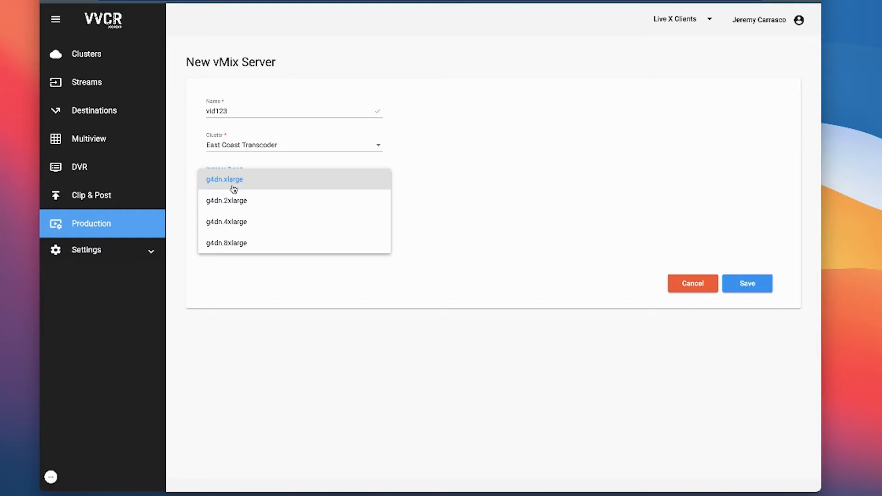
{"action": "left_click", "coordinate": [229, 223]}
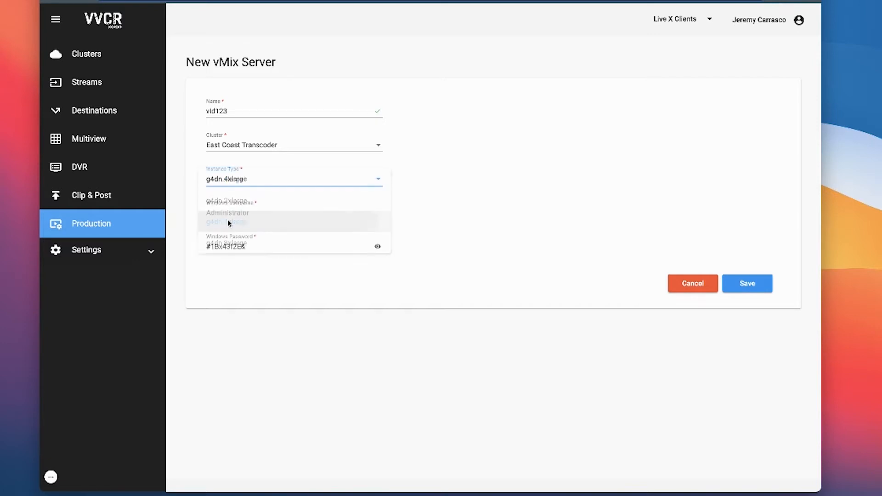
{"action": "left_click", "coordinate": [237, 178]}
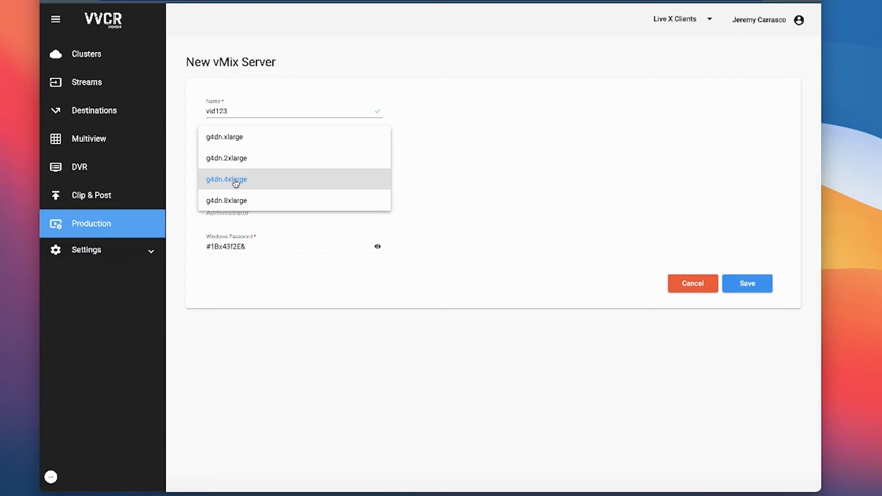
{"action": "left_click", "coordinate": [236, 183]}
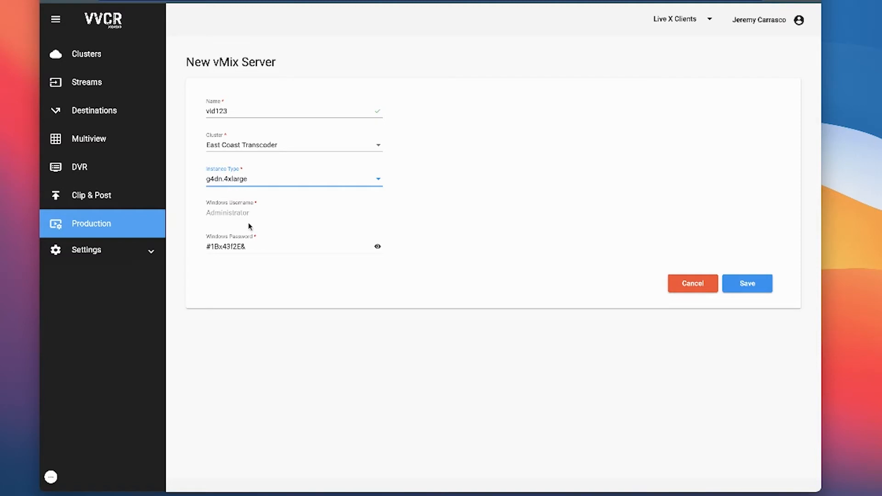
{"action": "left_click", "coordinate": [268, 187]}
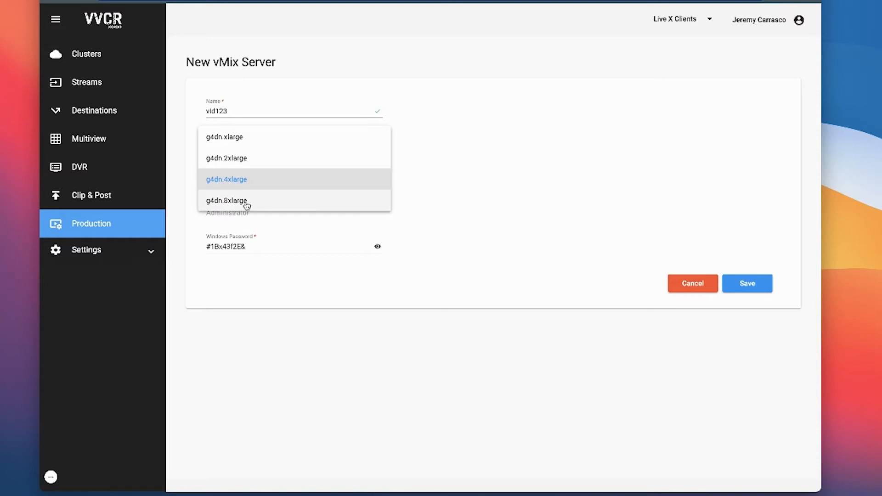
{"action": "left_click", "coordinate": [252, 184]}
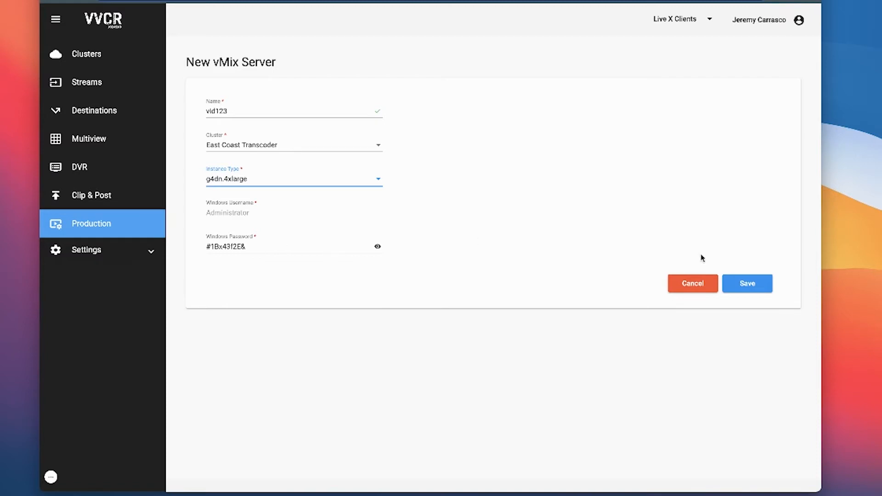
Save the vid123 server and wait until it shows Running in the Production list.
{"action": "left_click", "coordinate": [747, 285]}
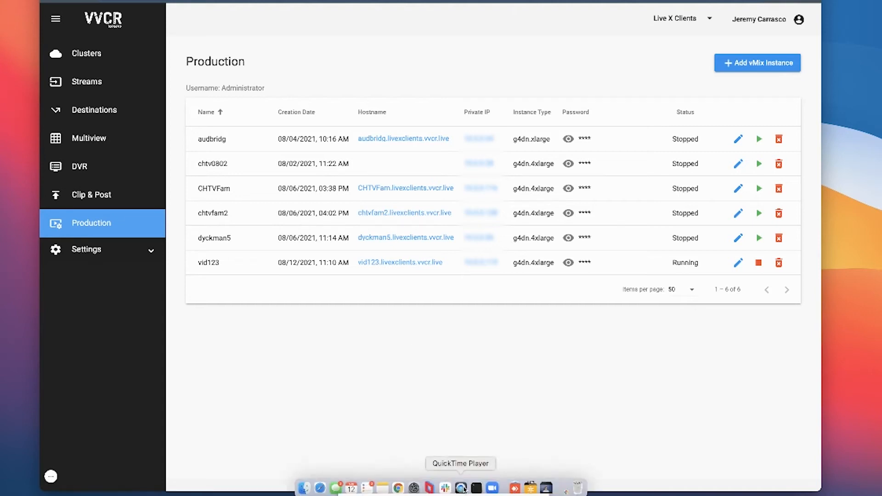
Launch Parsec through Spotlight and connect to the VID123-JVUC computer card.
{"action": "key", "text": "super+space"}
{"action": "type", "text": "parsec"}
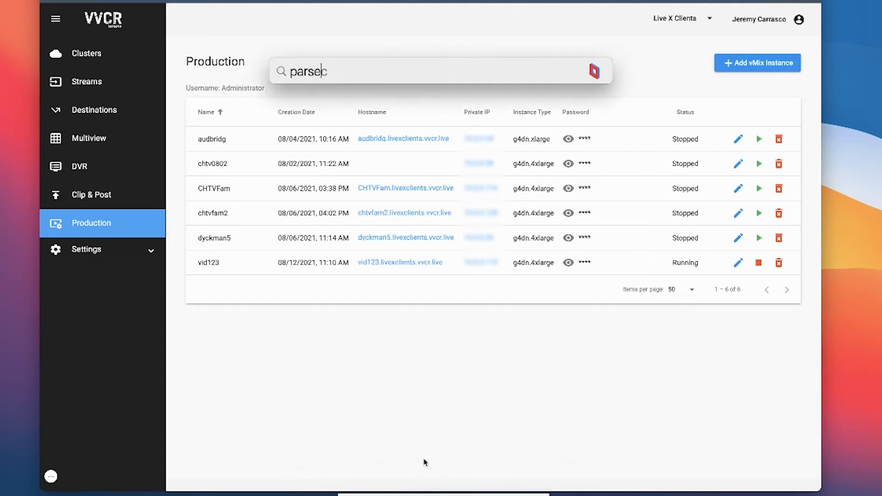
{"action": "key", "text": "Return"}
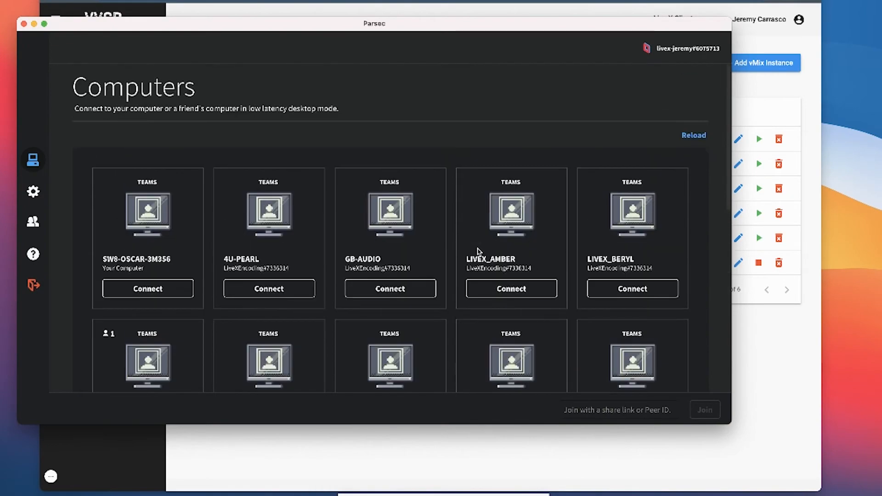
{"action": "scroll", "coordinate": [394, 236], "scroll_direction": "down", "scroll_amount": 5}
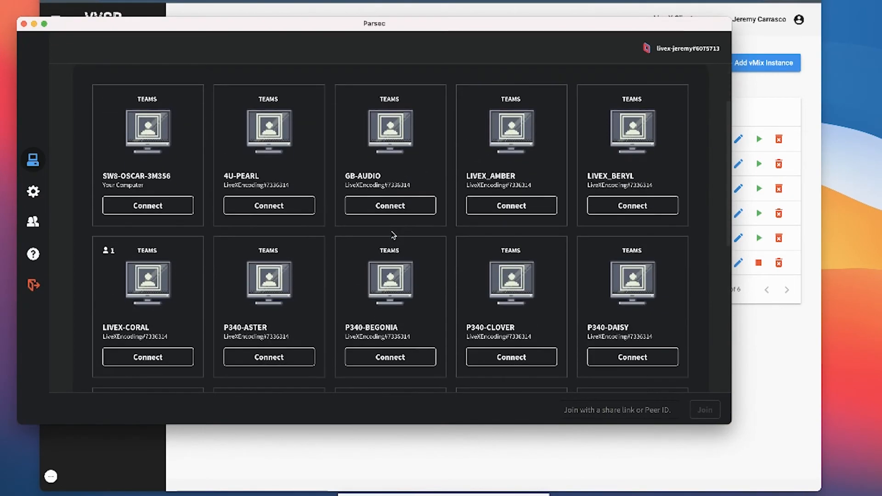
{"action": "scroll", "coordinate": [394, 235], "scroll_direction": "down", "scroll_amount": 3}
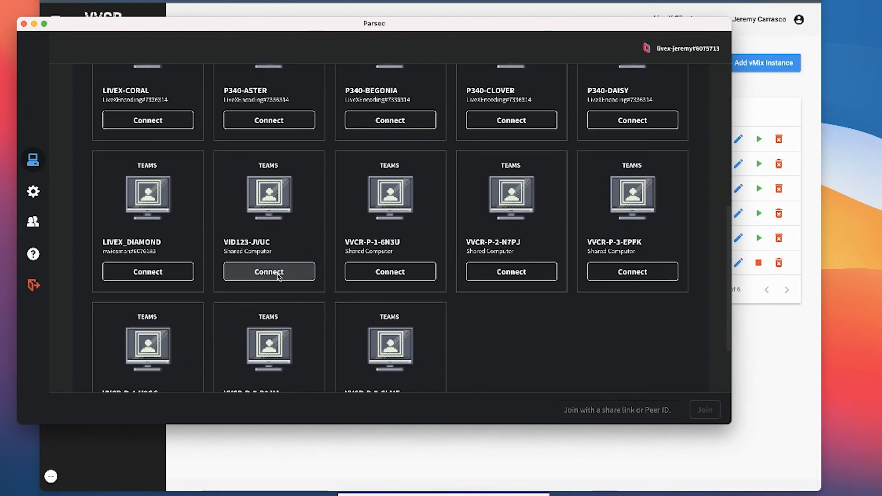
{"action": "left_click", "coordinate": [269, 272]}
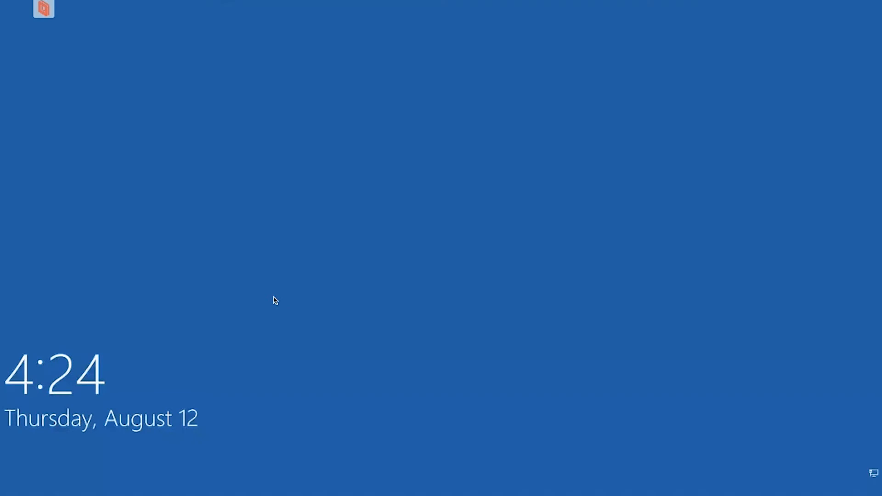
Sign in as Administrator with the account password, then close the PowerShell window.
{"action": "left_click", "coordinate": [320, 285]}
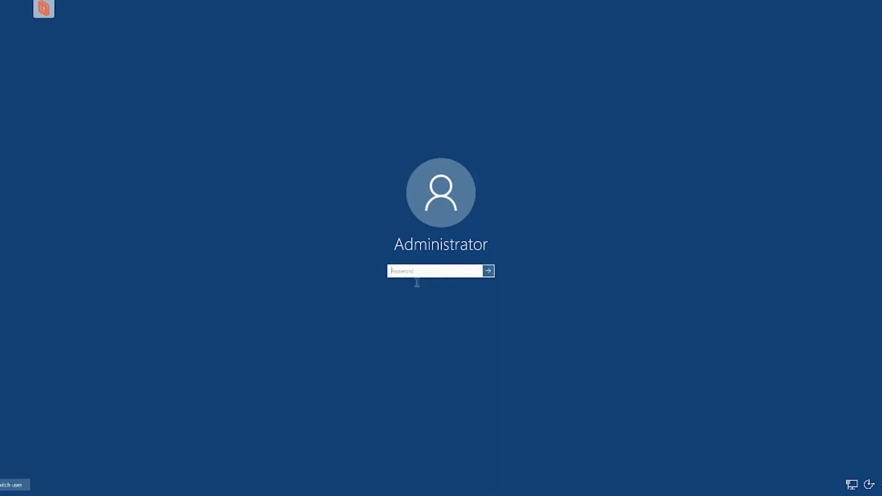
{"action": "left_click", "coordinate": [476, 272]}
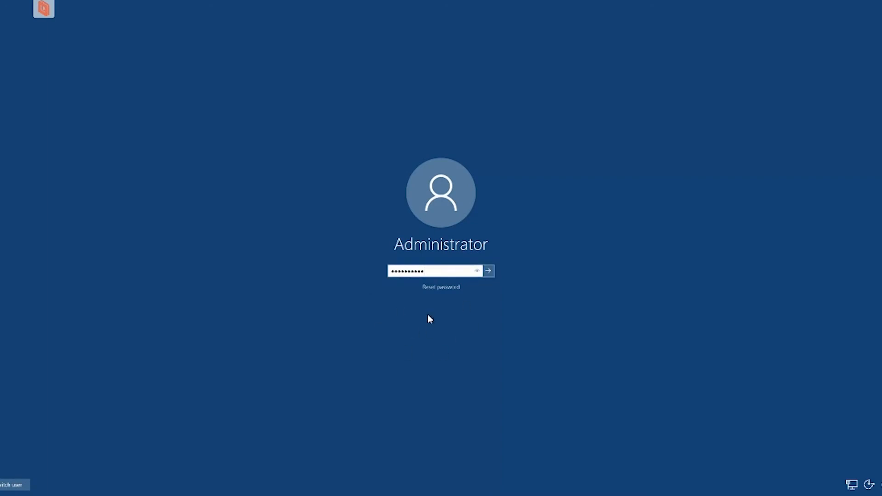
{"action": "left_click", "coordinate": [476, 272]}
{"action": "left_click", "coordinate": [488, 271]}
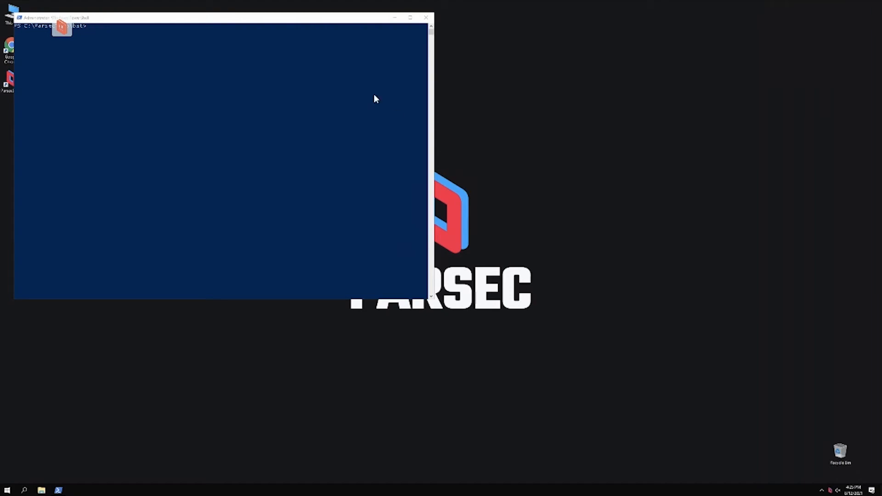
{"action": "left_click_drag", "start_coordinate": [289, 20], "coordinate": [556, 113]}
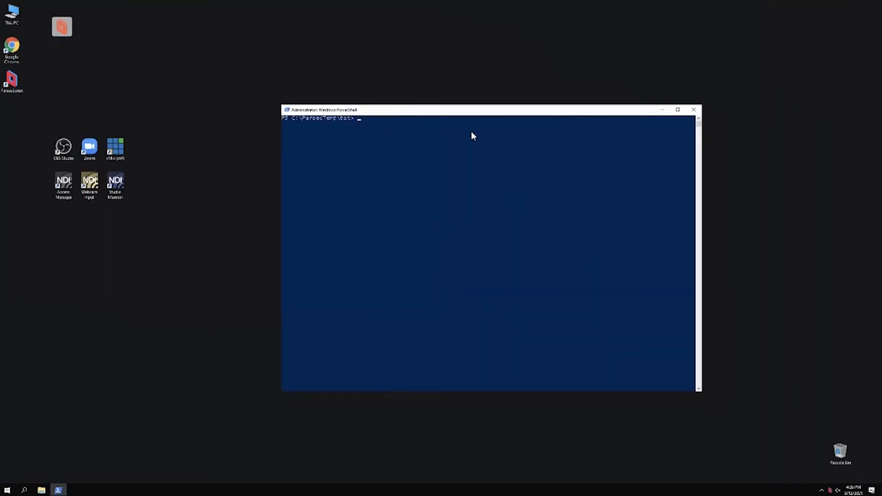
{"action": "left_click", "coordinate": [697, 113]}
In NDI Access Manager's Advanced tab, enable Use Discovery Server with IP 10.0.0 and save.
{"action": "double_click", "coordinate": [62, 183]}
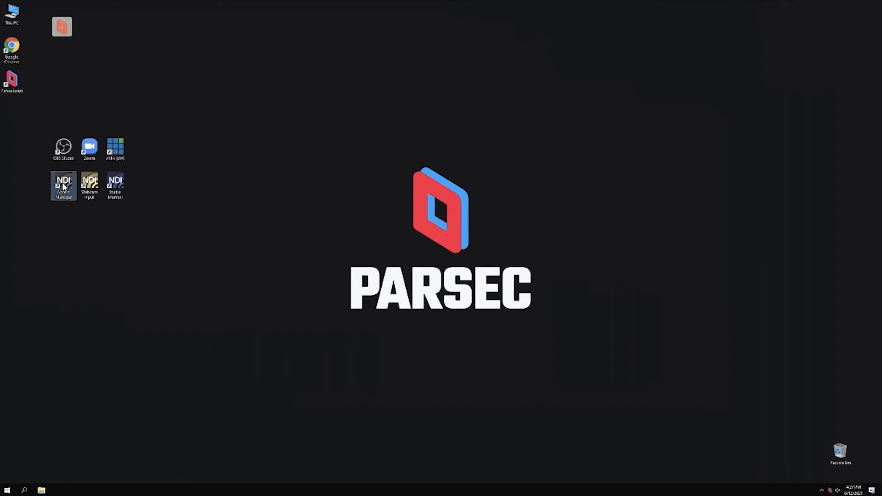
{"action": "left_click_drag", "start_coordinate": [107, 62], "coordinate": [299, 59]}
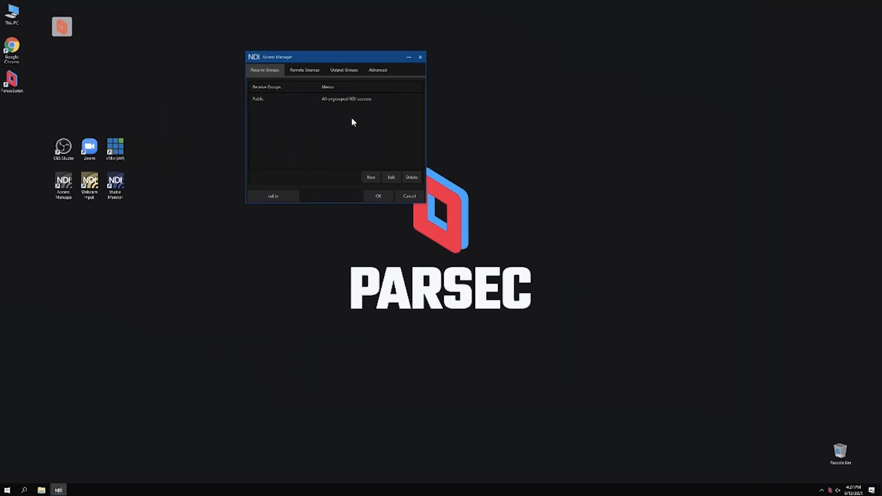
{"action": "left_click", "coordinate": [374, 75]}
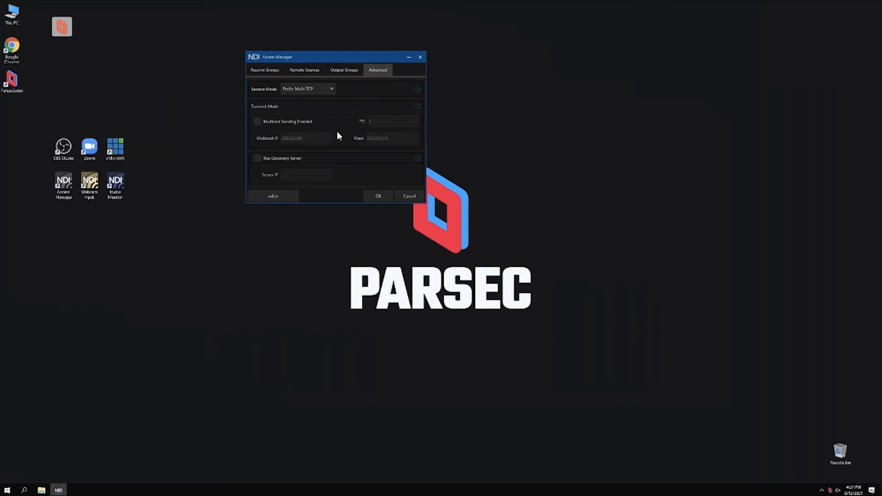
{"action": "left_click", "coordinate": [258, 158]}
{"action": "type", "text": "10.0.0.231"}
{"action": "left_click", "coordinate": [378, 196]}
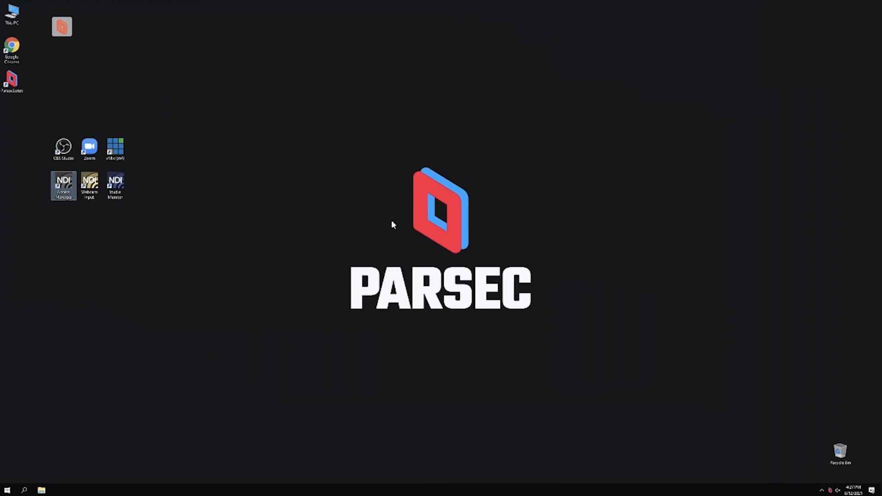
Launch vMix and register it by pasting the licence key into the Key field.
{"action": "double_click", "coordinate": [116, 149]}
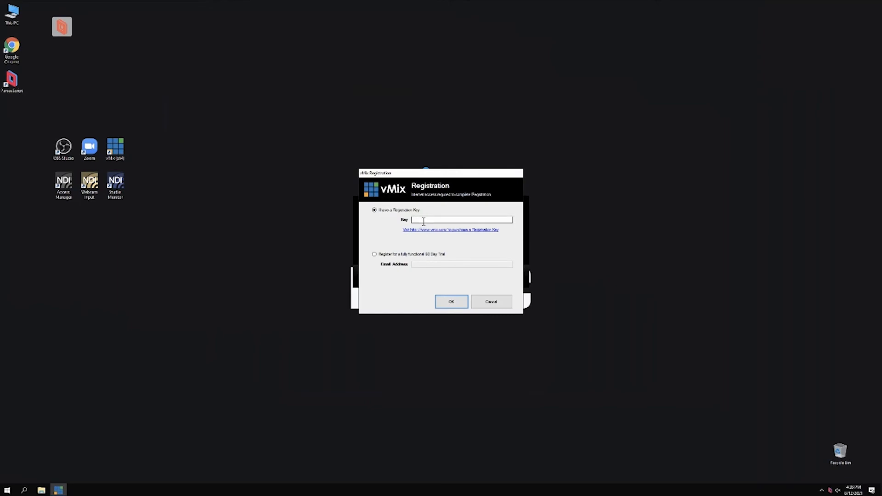
{"action": "left_click", "coordinate": [435, 220]}
{"action": "key", "text": "ctrl+v"}
{"action": "left_click", "coordinate": [450, 301]}
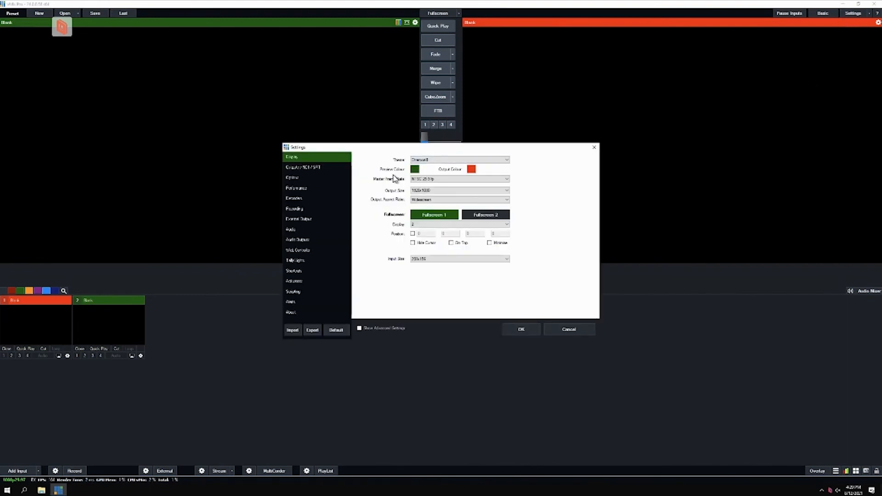
Review the Outputs/NDI, Options, Performance, Decoders, Recording and External Output settings, cancel, and minimize vMix.
{"action": "left_click", "coordinate": [309, 166]}
{"action": "left_click", "coordinate": [302, 177]}
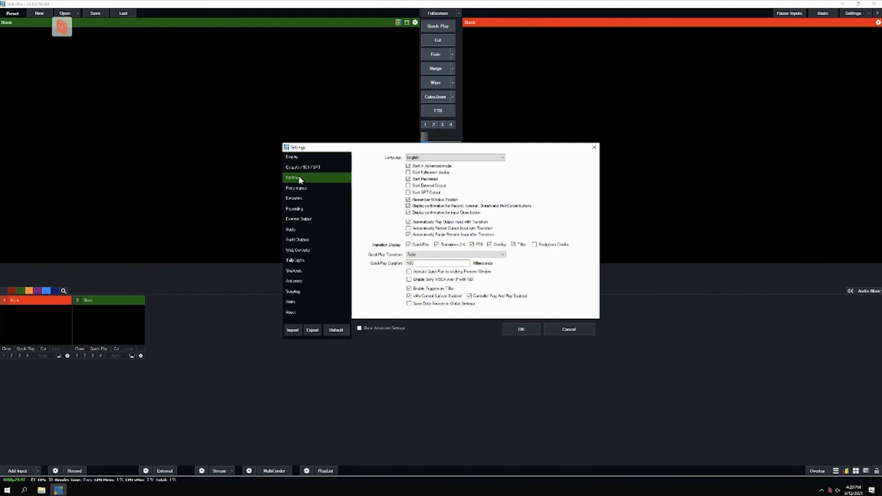
{"action": "left_click", "coordinate": [302, 188]}
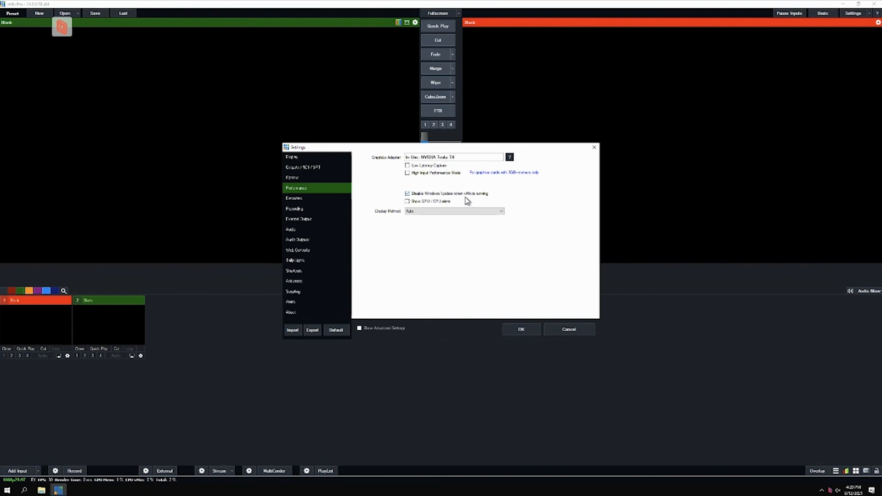
{"action": "left_click", "coordinate": [306, 198]}
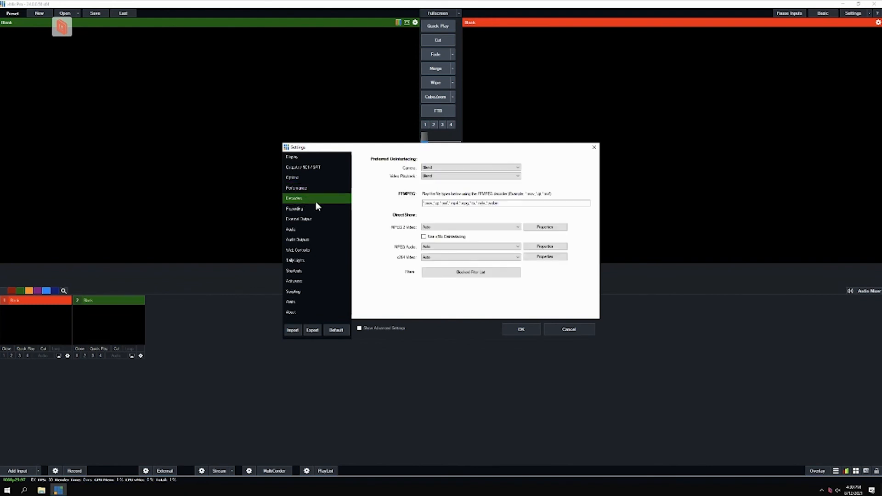
{"action": "left_click", "coordinate": [295, 210]}
{"action": "left_click", "coordinate": [295, 217]}
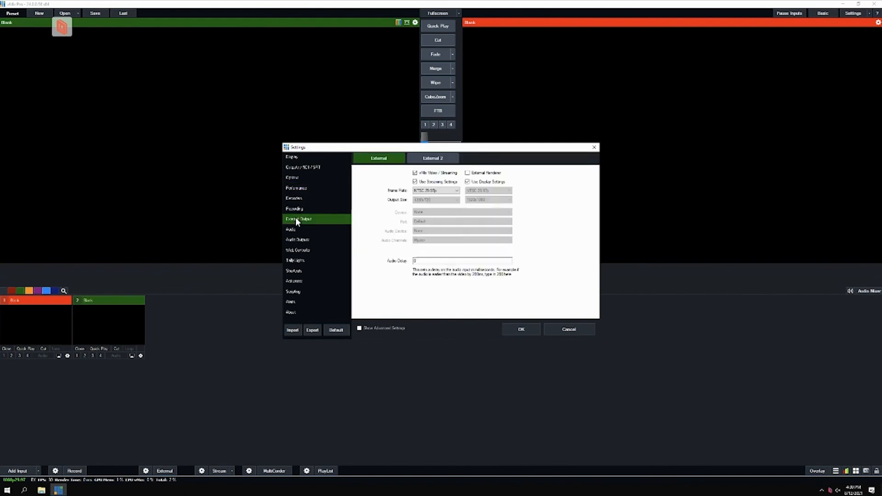
{"action": "left_click", "coordinate": [575, 330]}
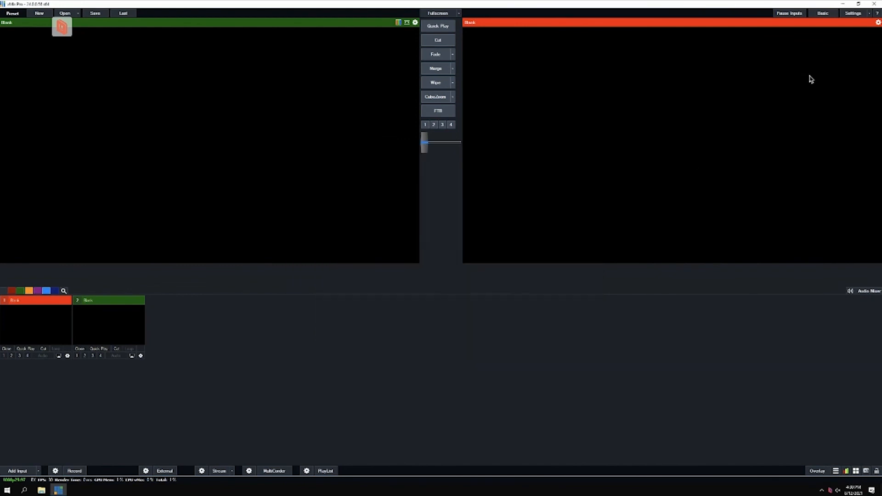
{"action": "left_click", "coordinate": [843, 5]}
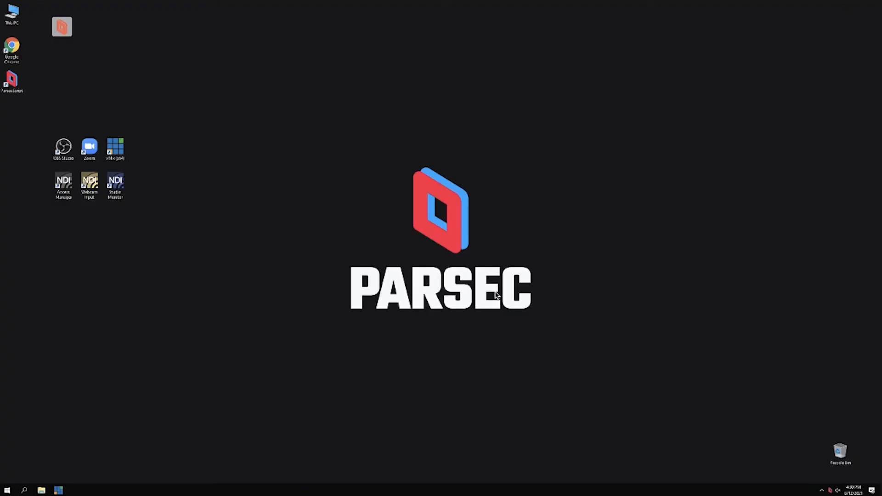